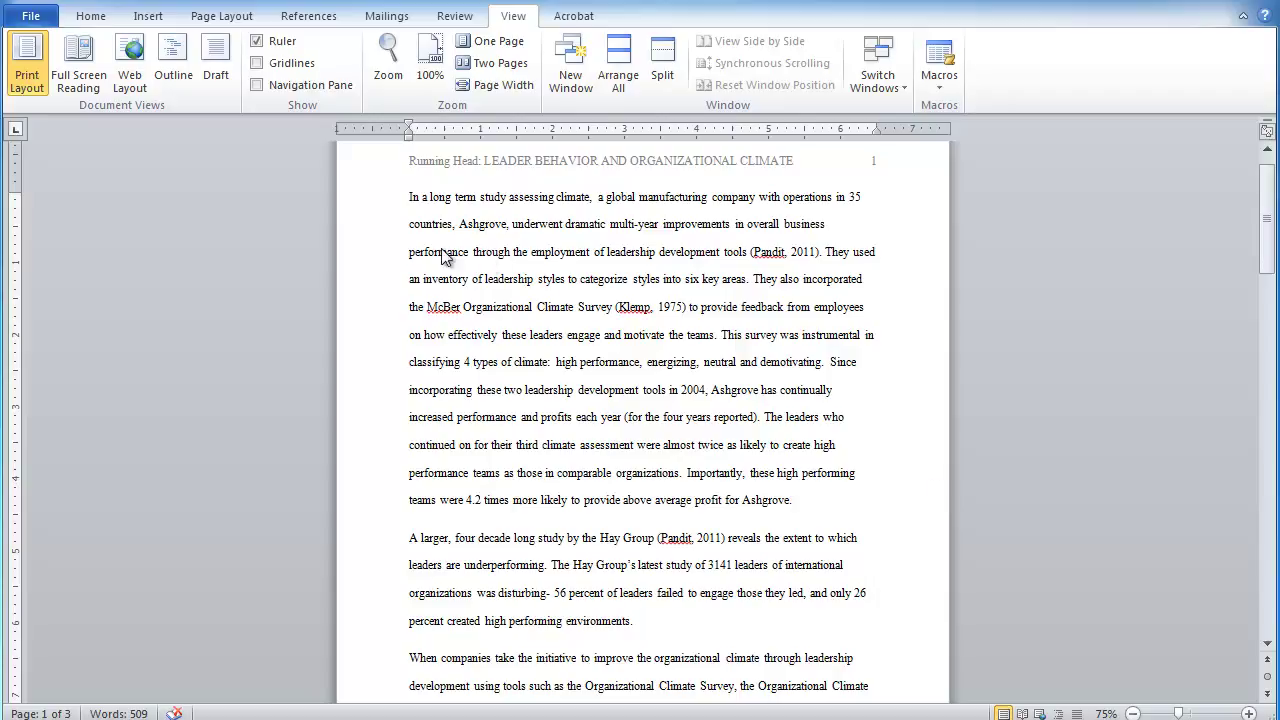
Try indenting the first line of the opening paragraph with leading spaces, and remove those spaces again.
left_click(409, 196)
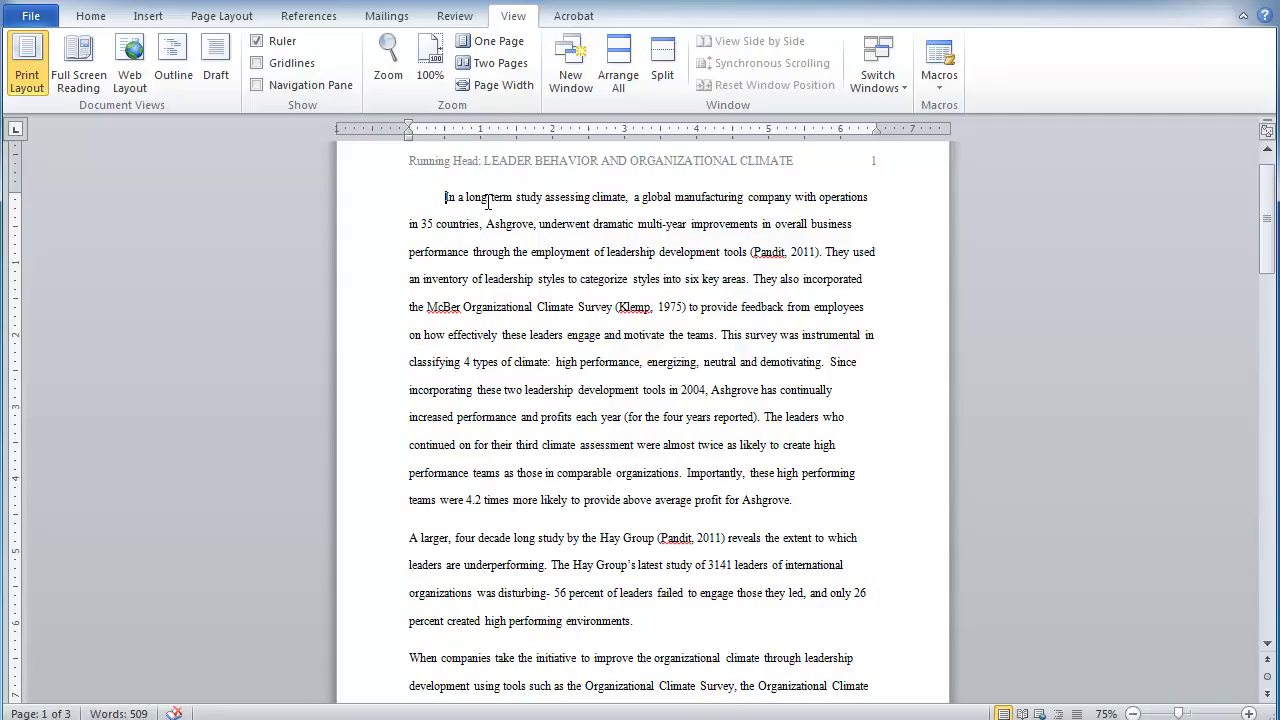
key("BackSpace")
key("BackSpace")
key("BackSpace")
key("BackSpace")
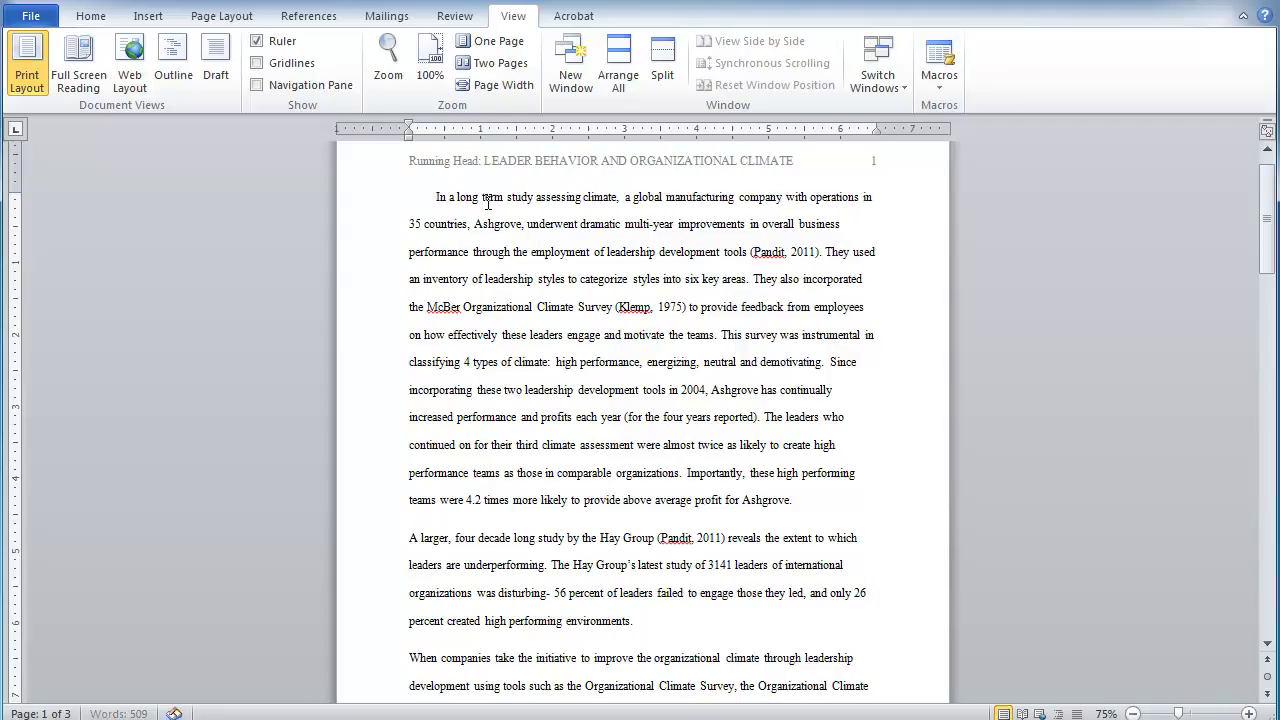
key("BackSpace")
key("BackSpace")
key("BackSpace")
key("BackSpace")
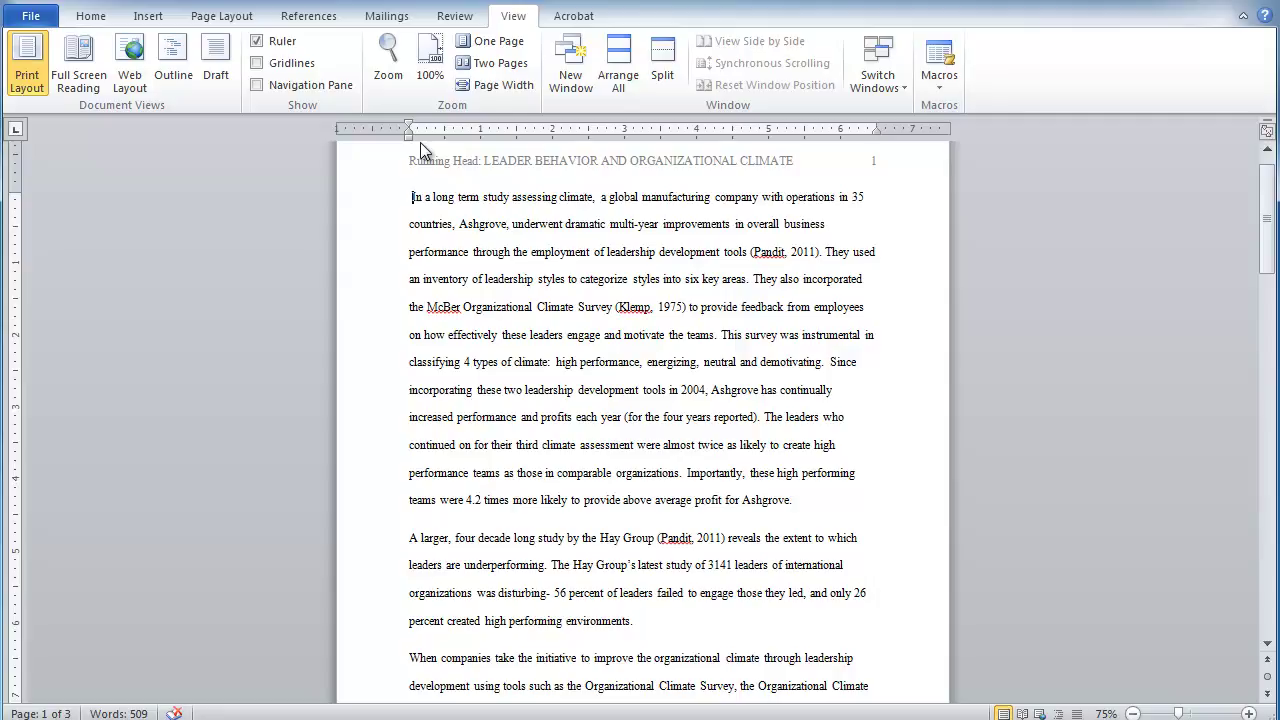
mouse_move(386, 202)
left_mouse_down()
mouse_move(384, 235)
mouse_move(403, 208)
left_mouse_up()
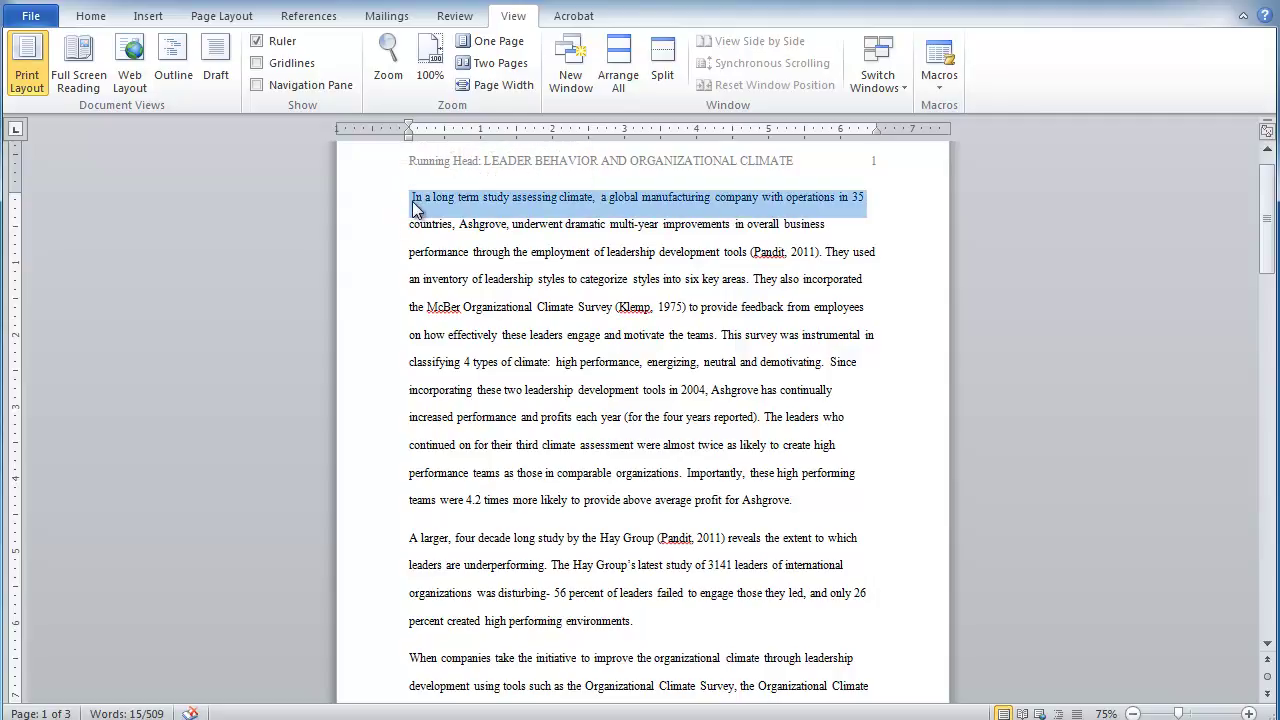
left_click(412, 200)
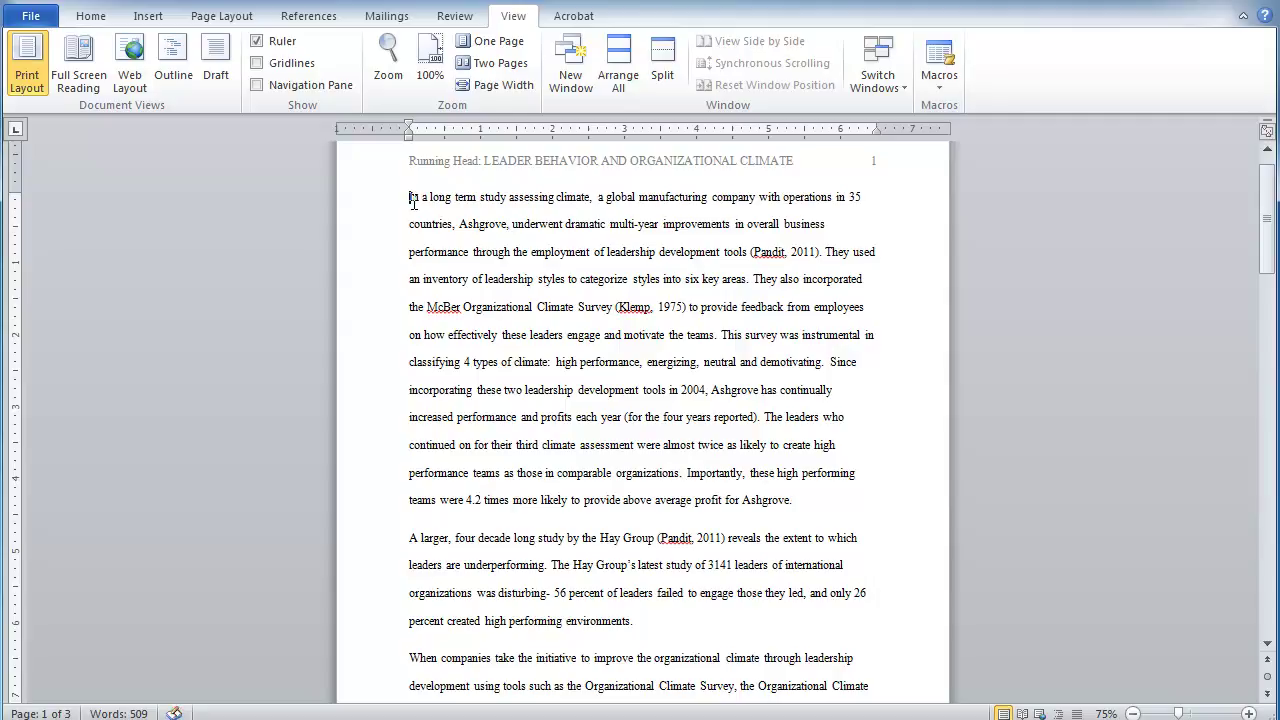
Set a 0.5-inch first-line indent for the body paragraphs from "In a long term study" through "When companies take the initiative".
left_click_drag(378, 205, 408, 690)
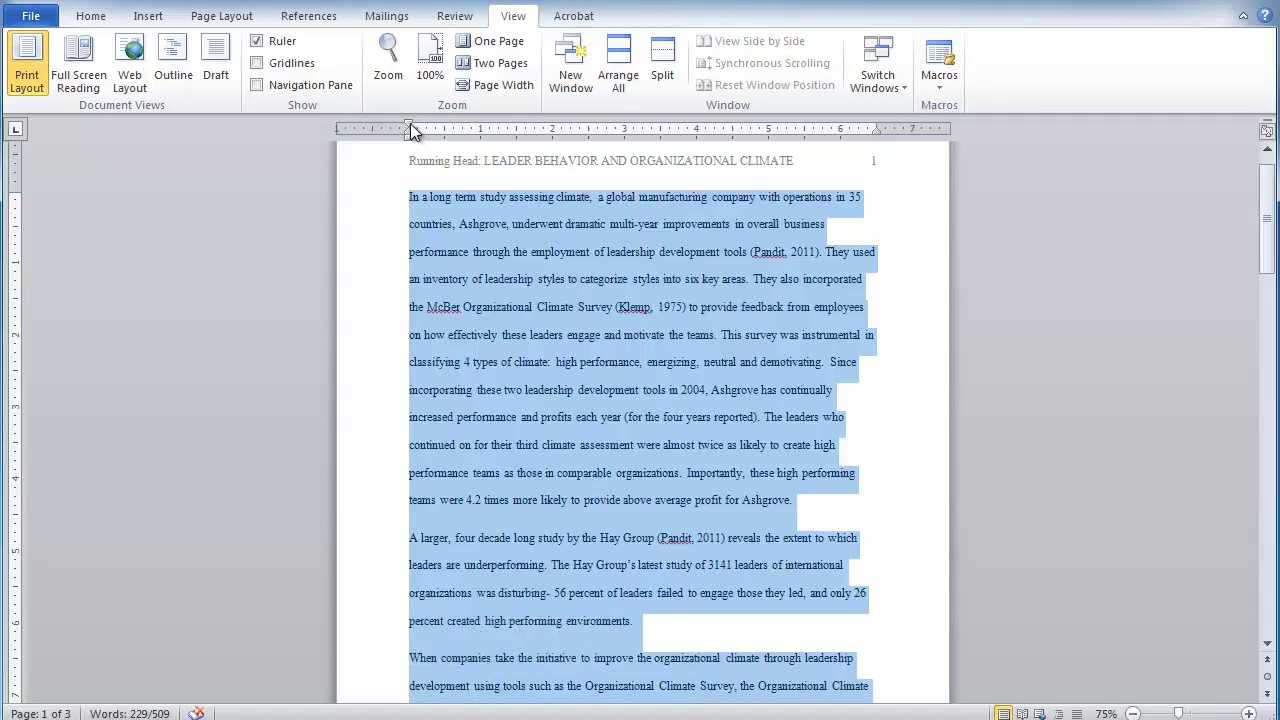
left_click_drag(410, 128, 446, 130)
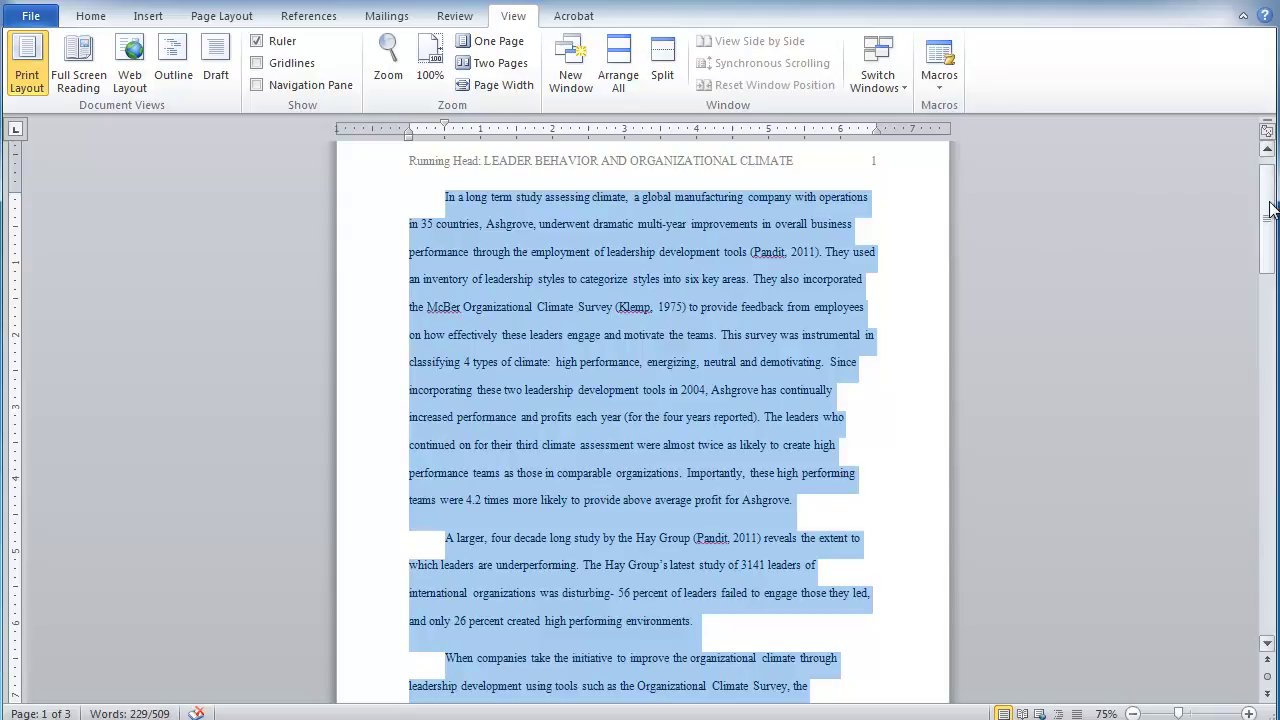
Add two paragraphs after "certain leadership styles" on page 2, reading "New paragraph." and "We we".
left_click_drag(1262, 210, 1258, 306)
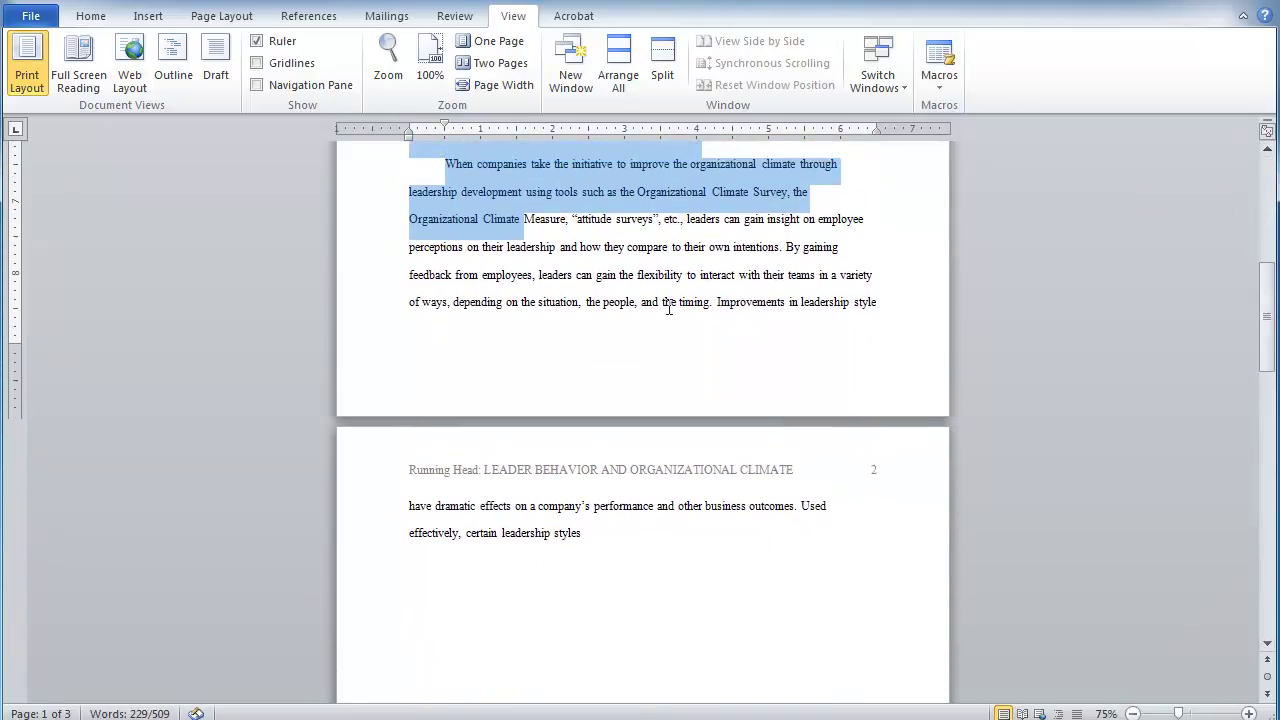
left_click(594, 529)
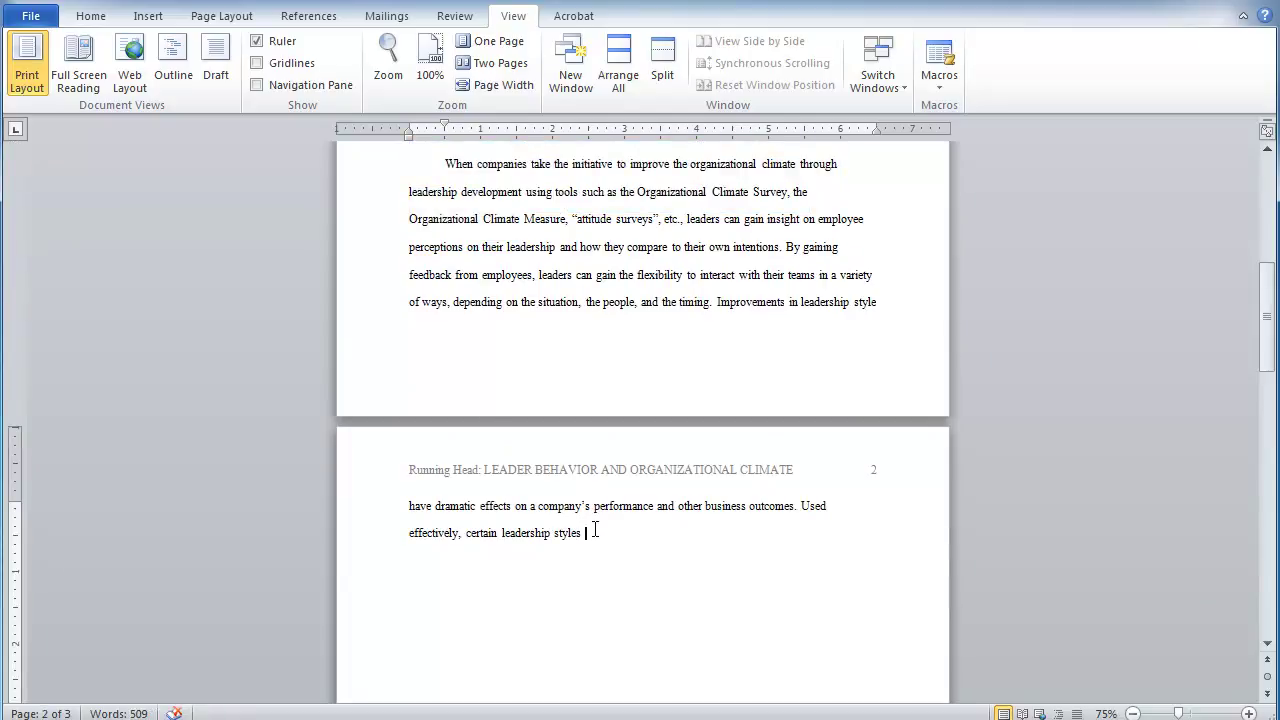
key("Return")
type("Nwf")
key("BackSpace")
key("BackSpace")
type("ew paragraph.")
key("Return")
type("We we")
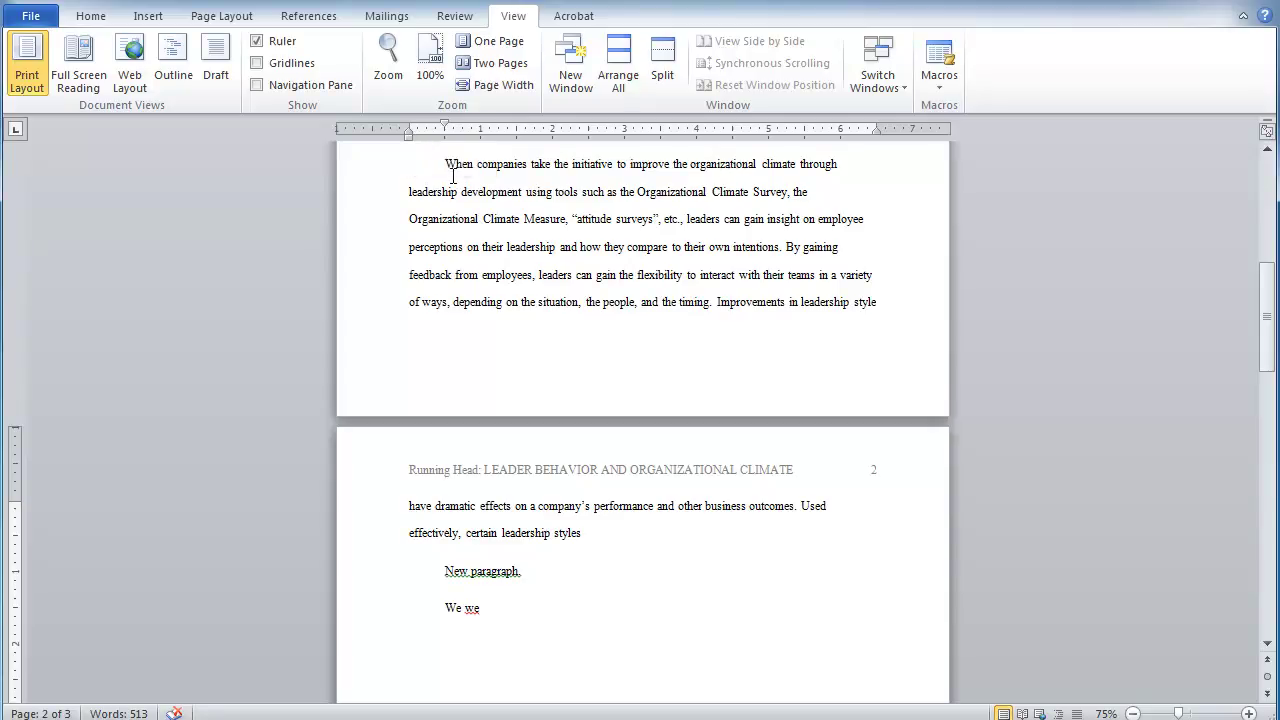
Try hanging indents at 0.5 and 0.25 inches and a right indent at the 4-inch mark on the "When companies" paragraph, restoring both indents.
left_click_drag(446, 166, 582, 527)
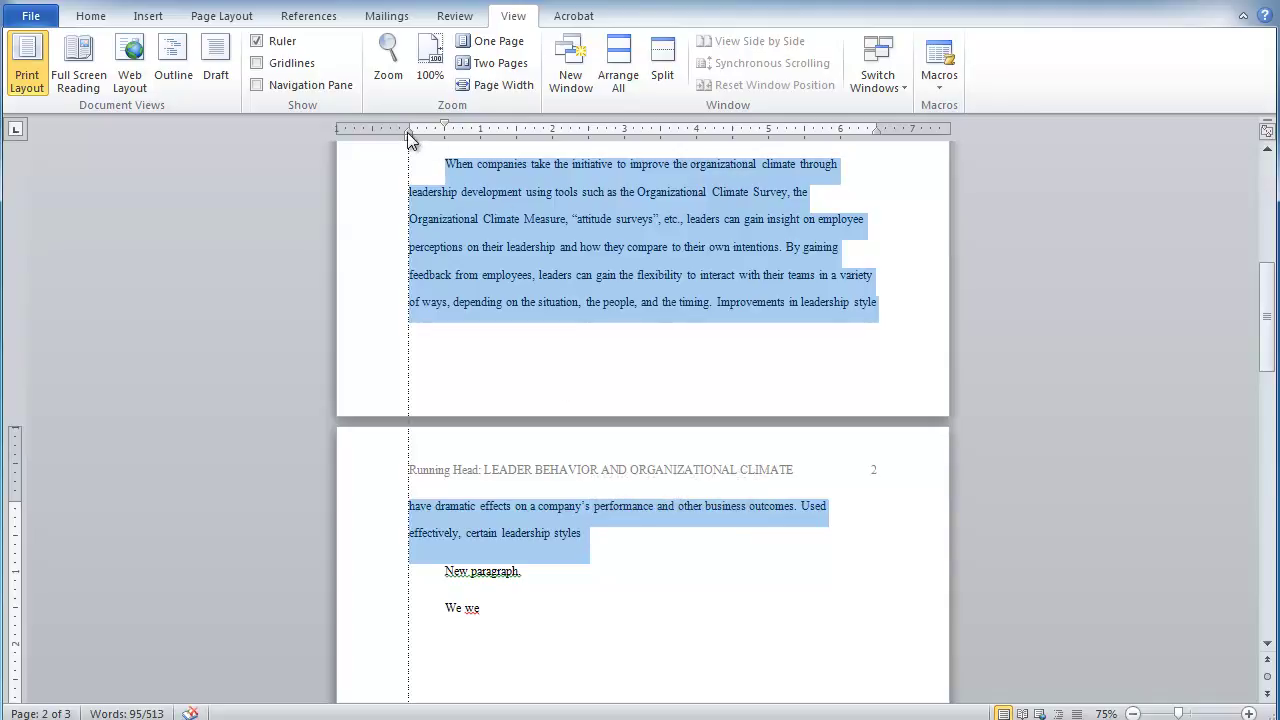
left_click_drag(407, 132, 445, 140)
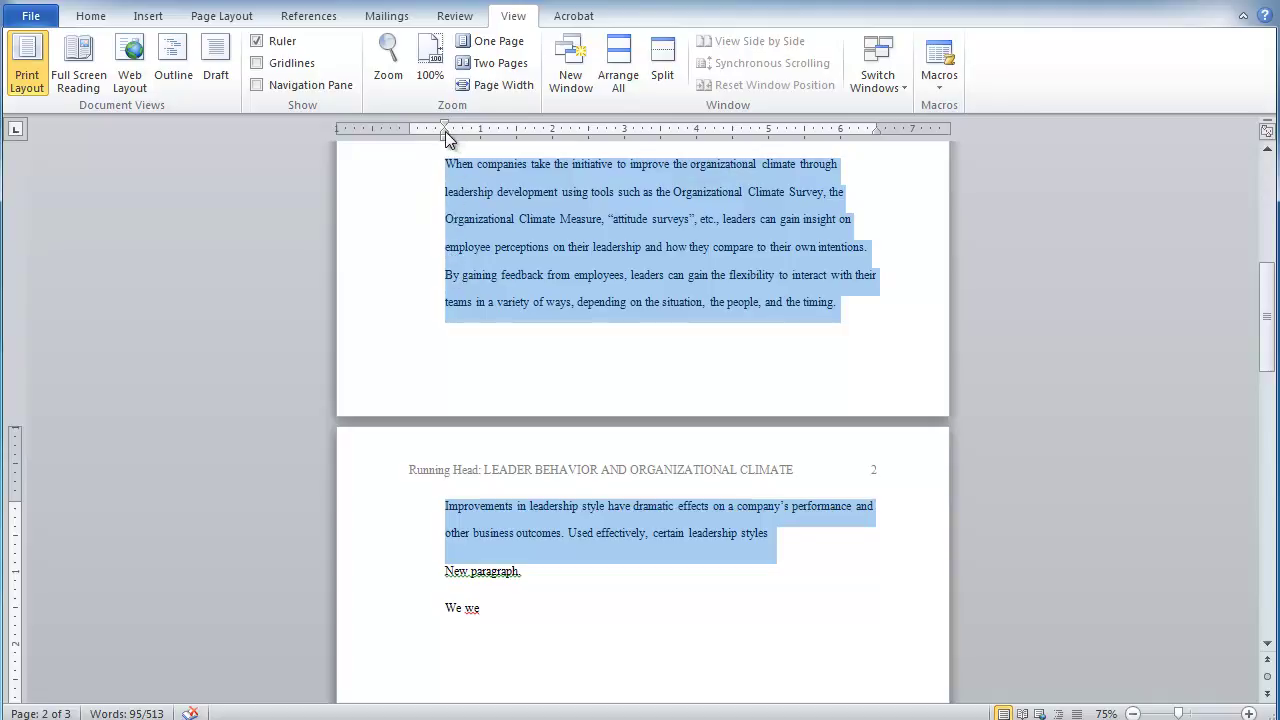
left_click_drag(445, 131, 426, 133)
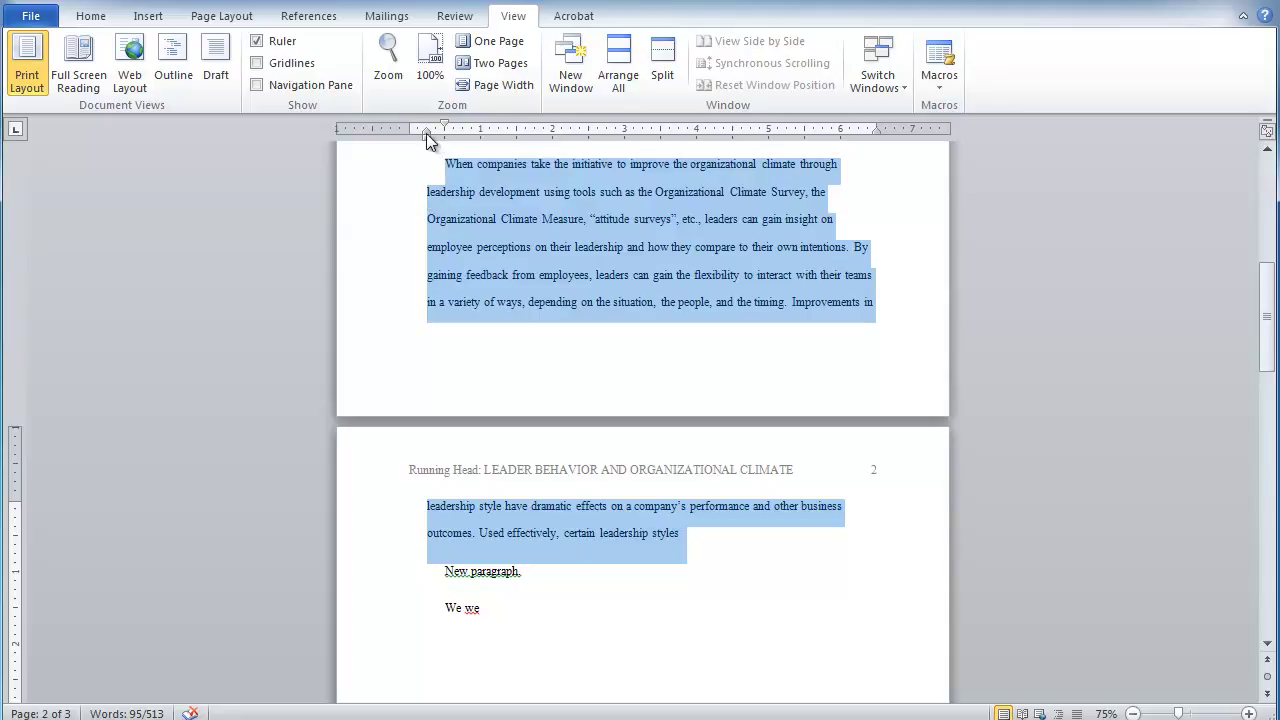
left_click_drag(426, 134, 409, 134)
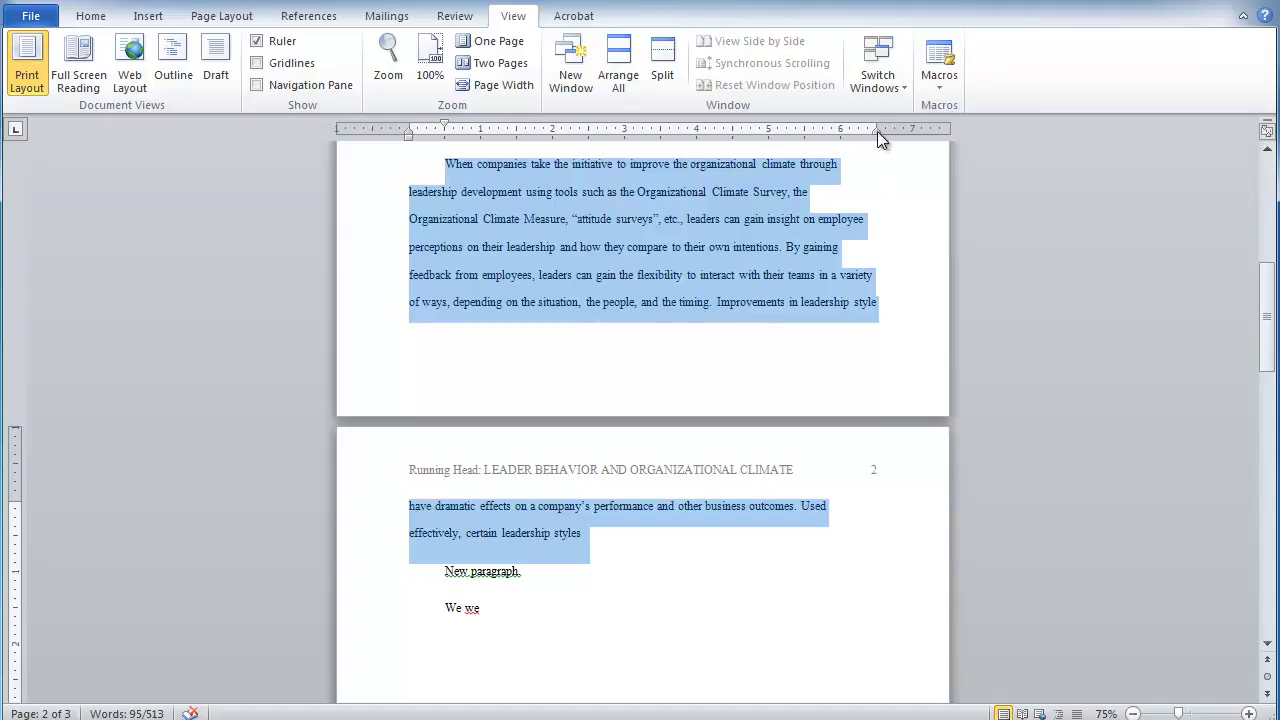
left_click_drag(877, 131, 695, 135)
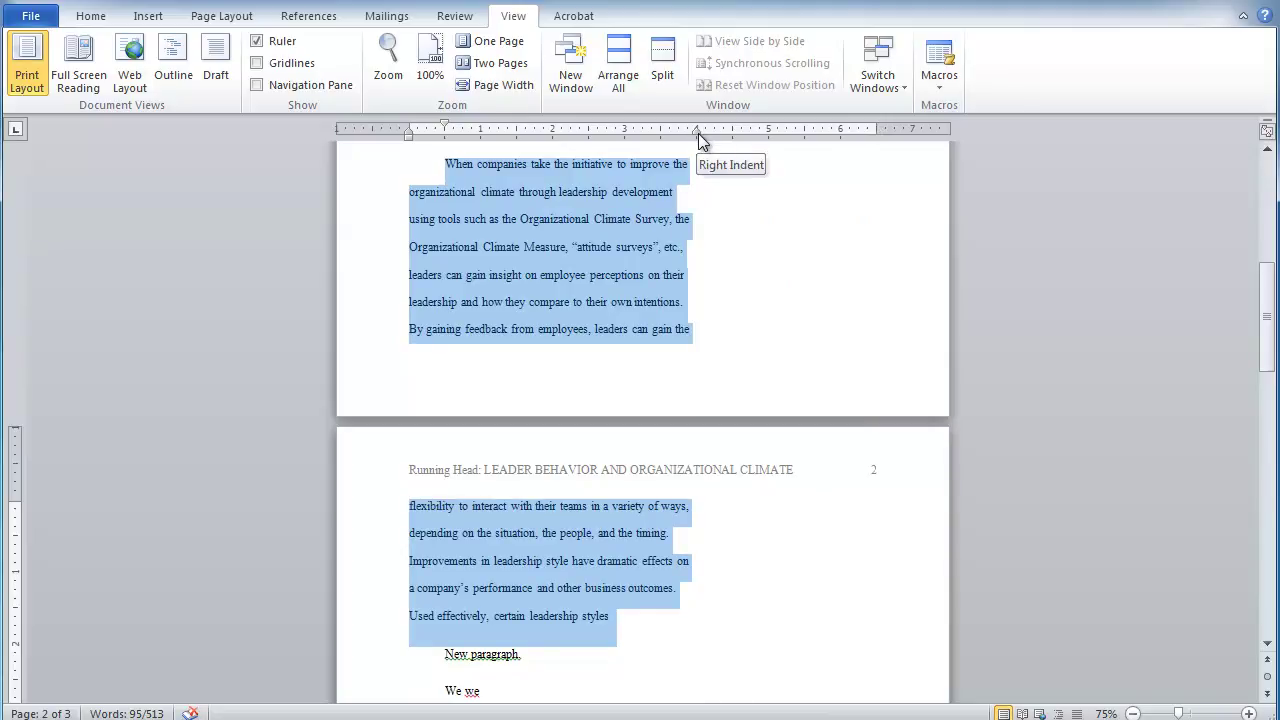
left_click_drag(698, 133, 878, 141)
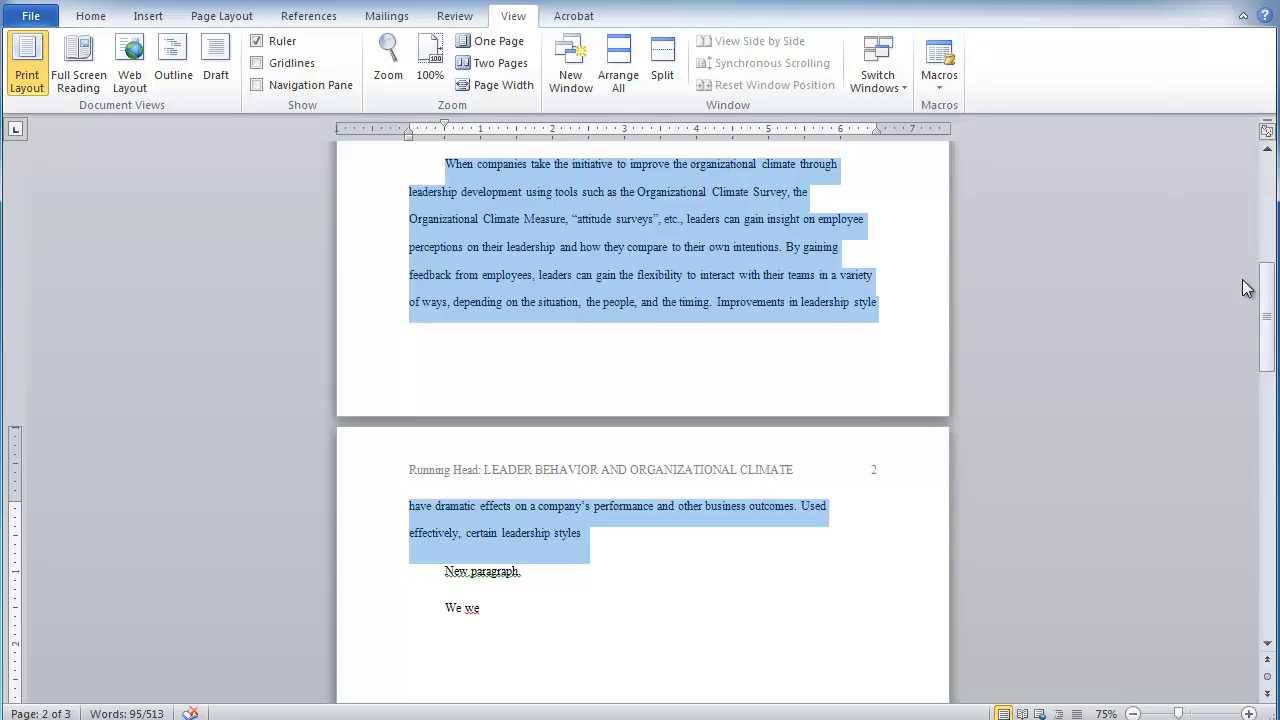
Apply a 0.5-inch hanging indent to the entries under the References heading, from the Abdel Al entry through the Biberman entry.
left_click_drag(1270, 305, 1234, 525)
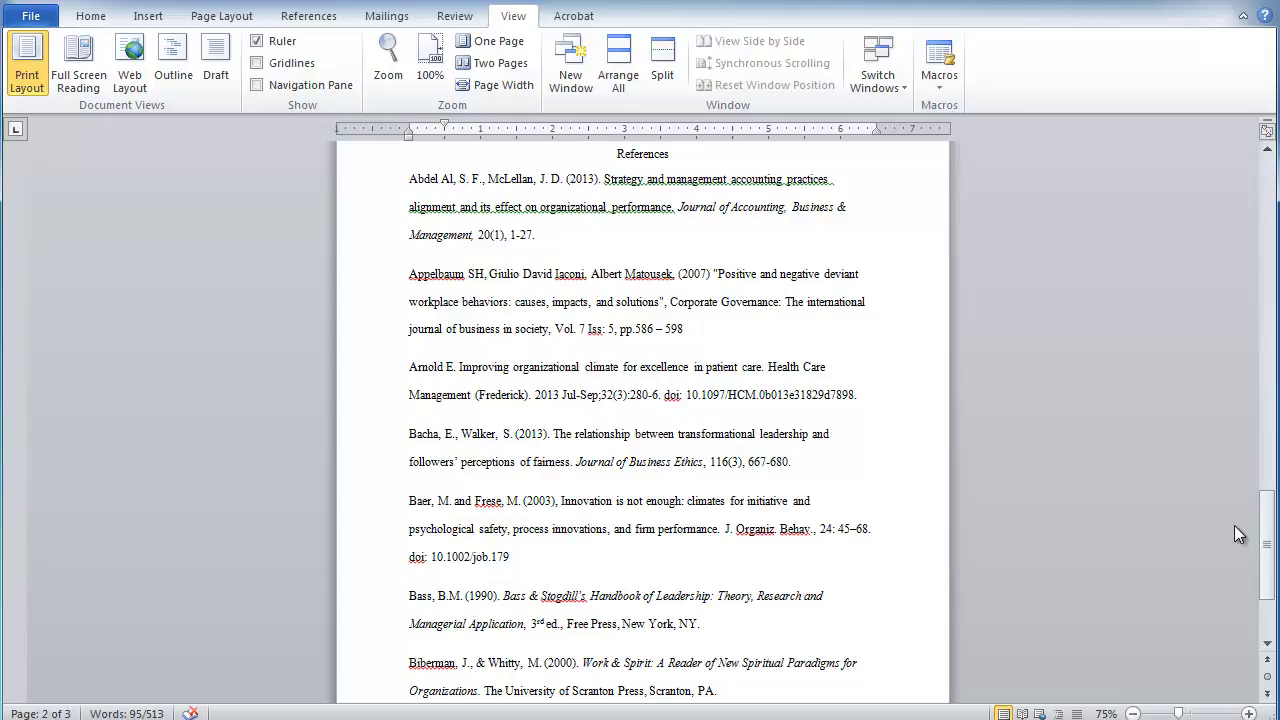
left_click_drag(362, 182, 388, 698)
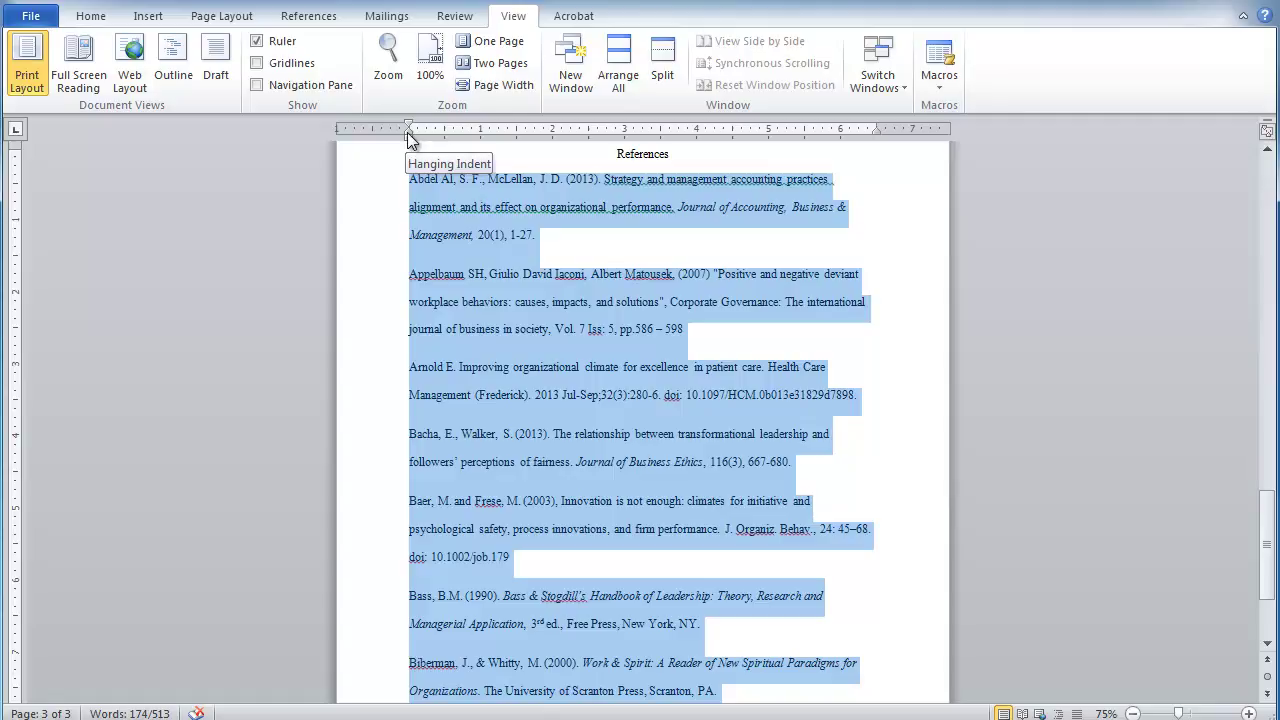
left_click_drag(407, 132, 444, 134)
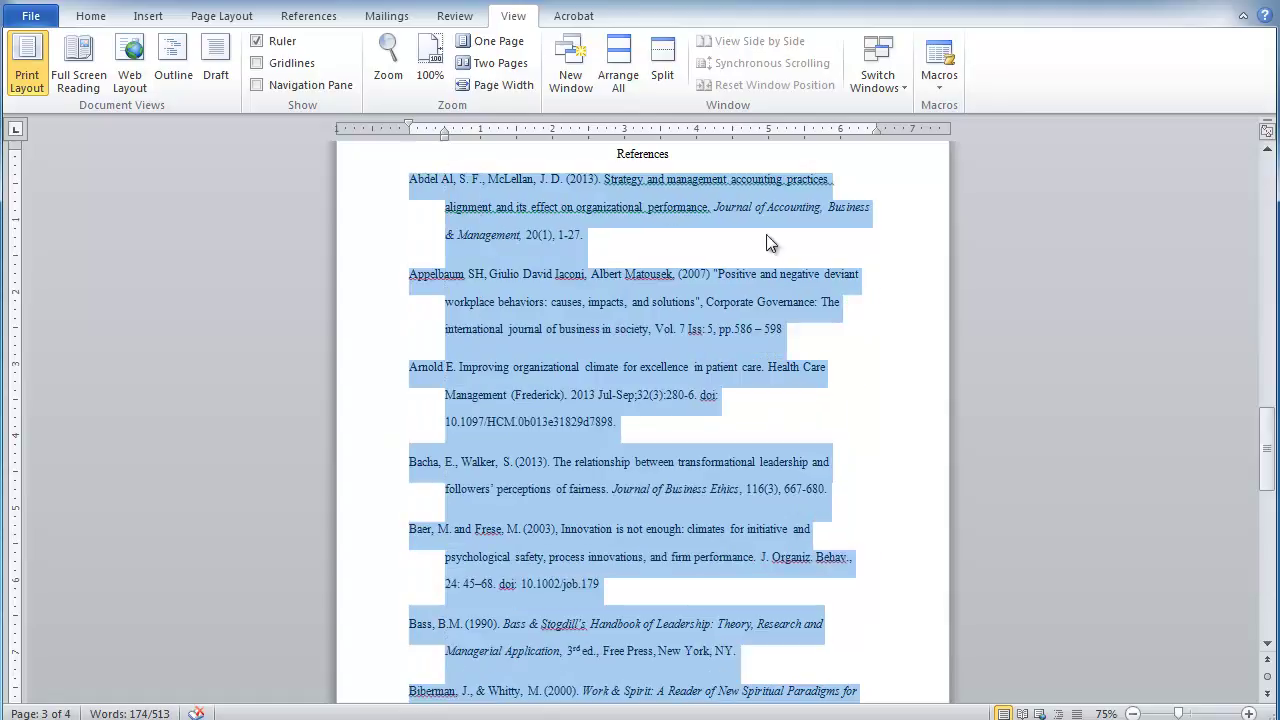